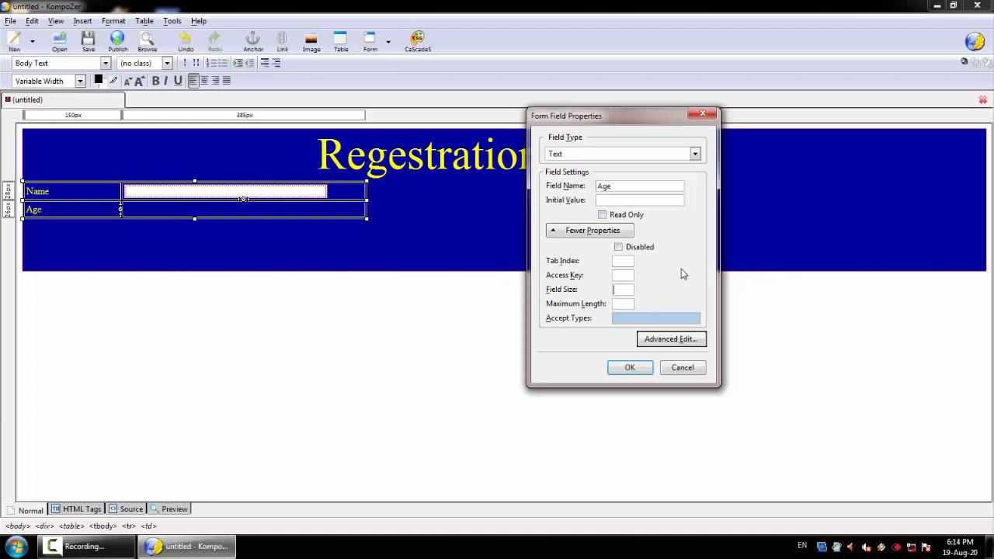
Step: Finish the Age text field with field size 05 and add a table row labelled Date of Birth
click(630, 368)
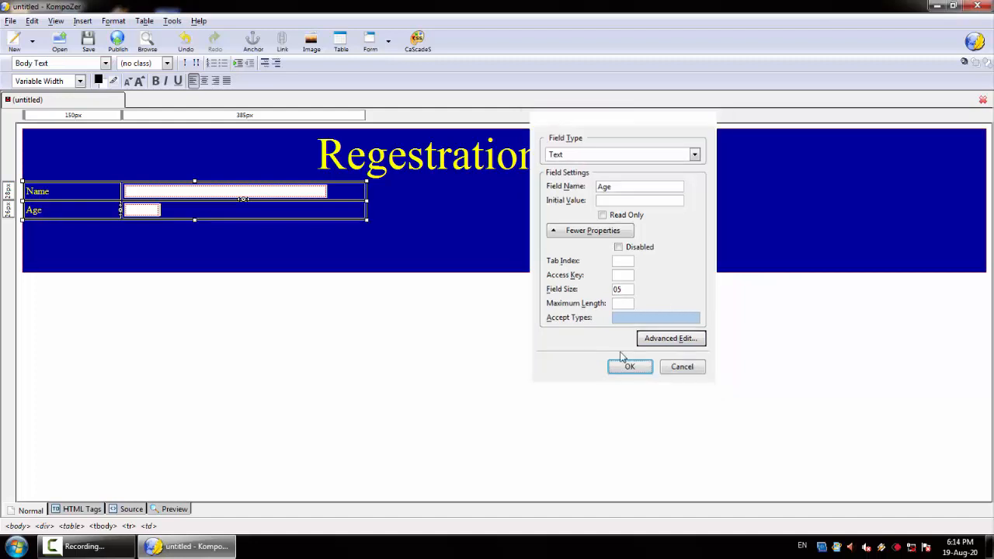
key(Tab)
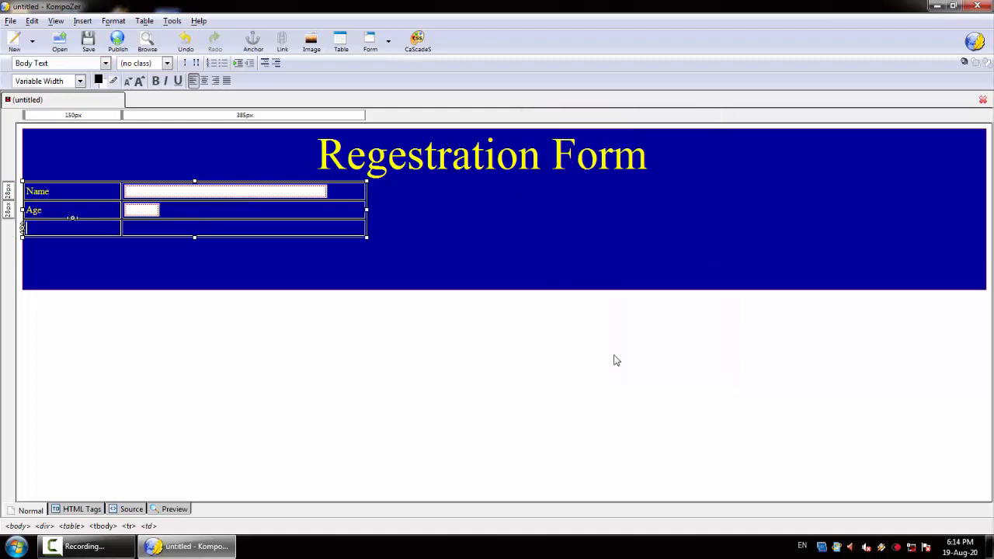
text(Date of)
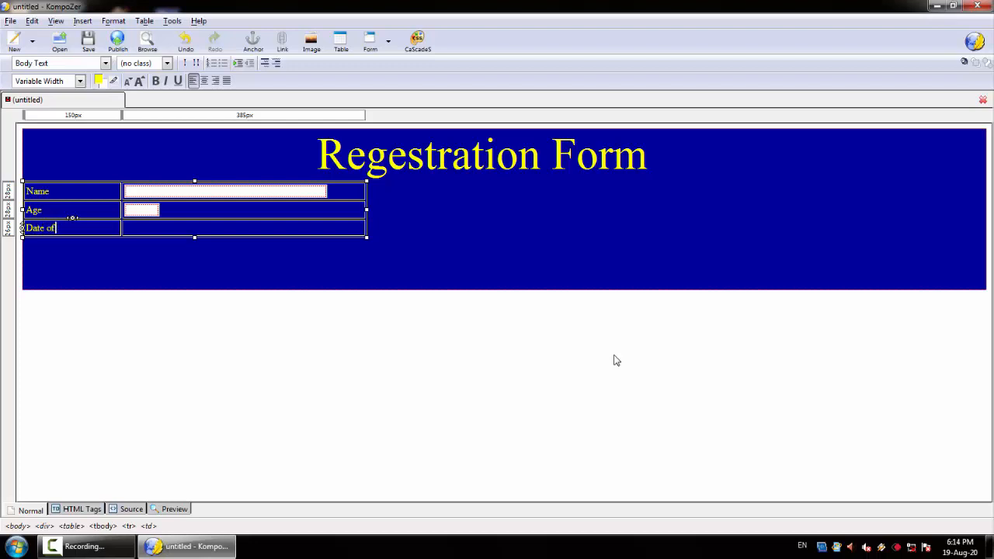
text( Birth)
key(BackSpace)
text(r)
Step: Insert a named text form field in the cell beside the Date of Birth label
click(156, 228)
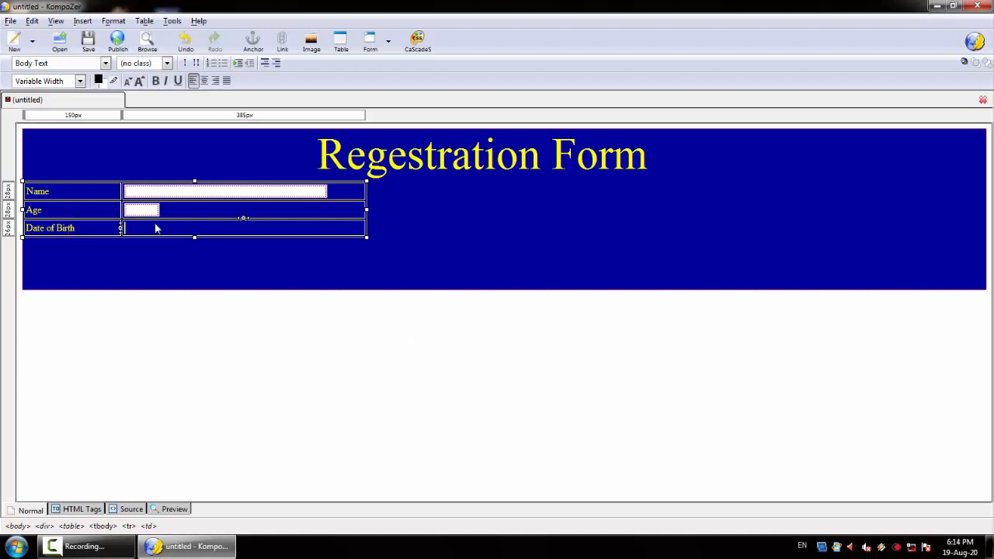
click(388, 41)
click(393, 84)
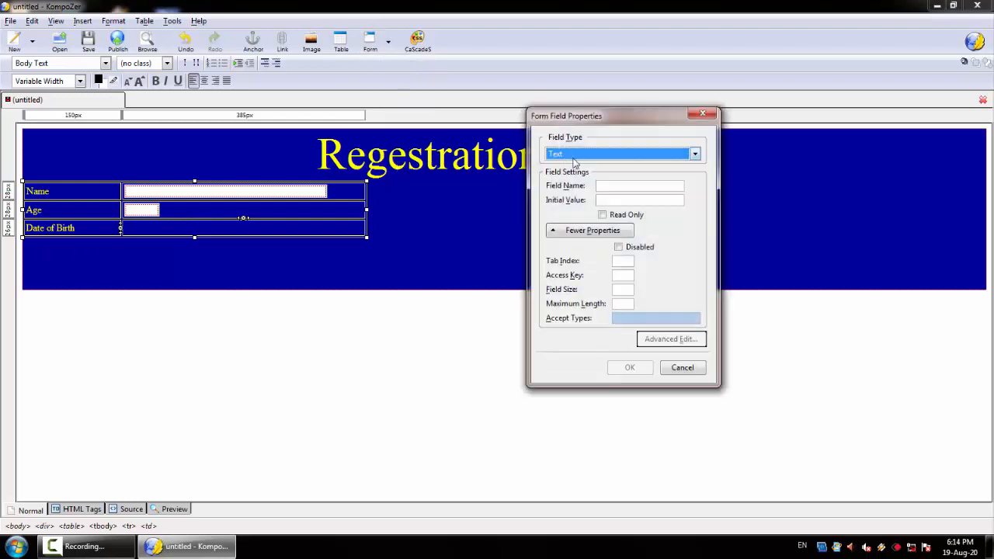
click(618, 188)
text(D)
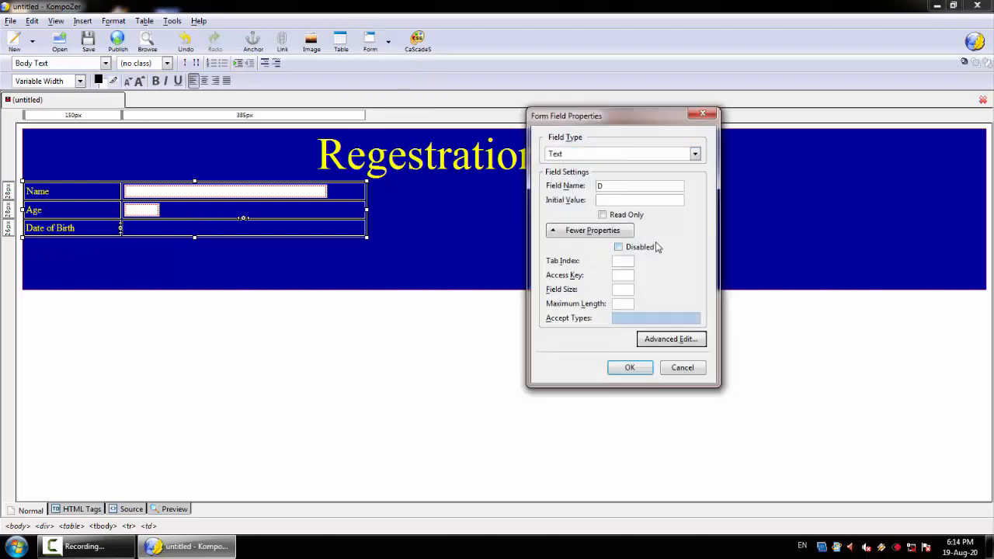
text(.O.B)
click(629, 367)
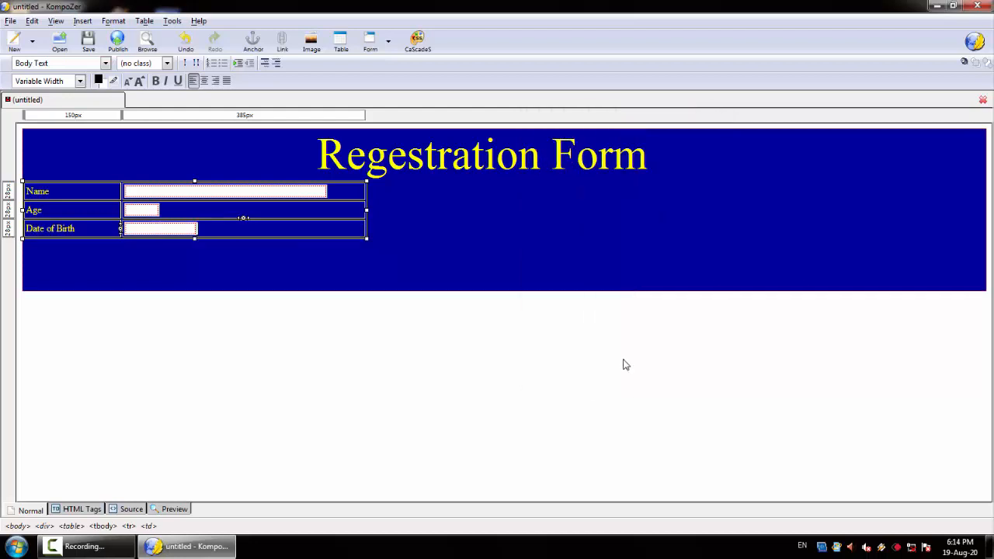
Step: Add a new table row below Date of Birth and label it Gender
key(Tab)
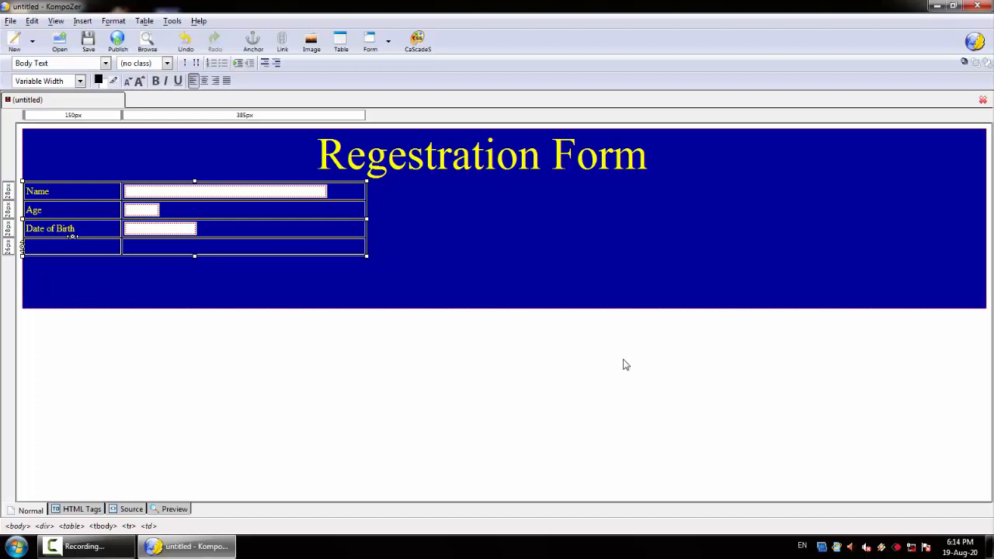
text(F)
key(BackSpace)
text(Gender)
key(Tab)
Step: Insert an initially selected radio button in the Gender row with group name Gender and value Male, and label it male
click(387, 42)
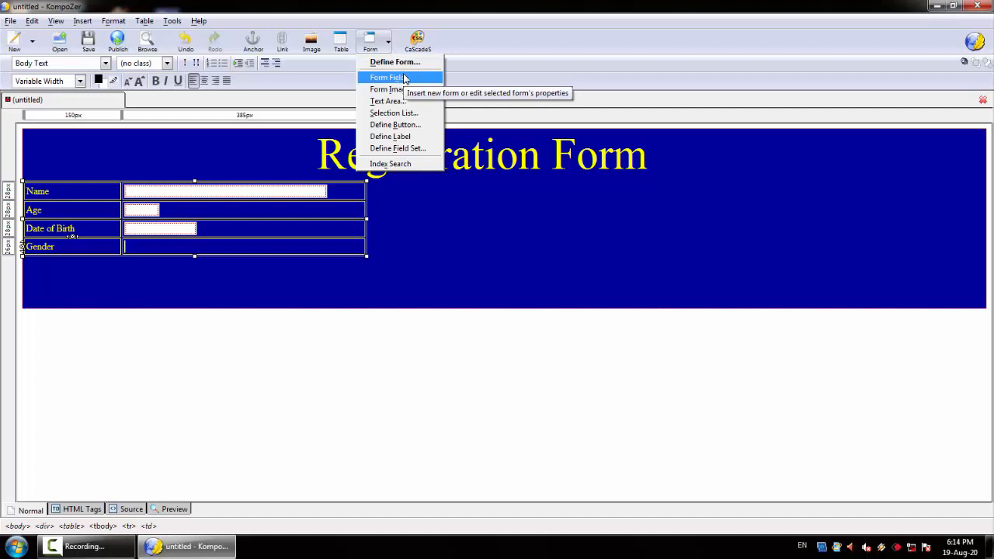
click(404, 78)
click(694, 154)
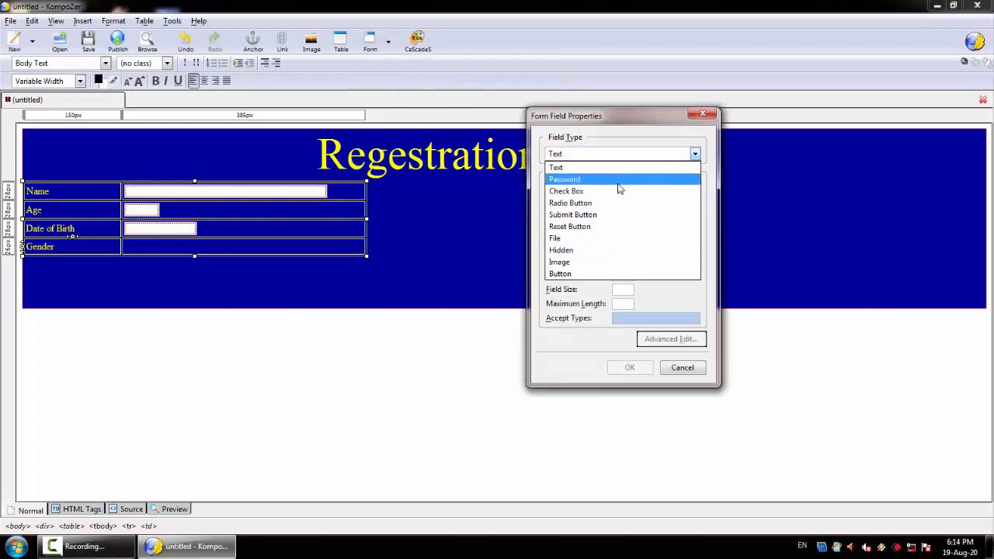
click(609, 203)
click(607, 185)
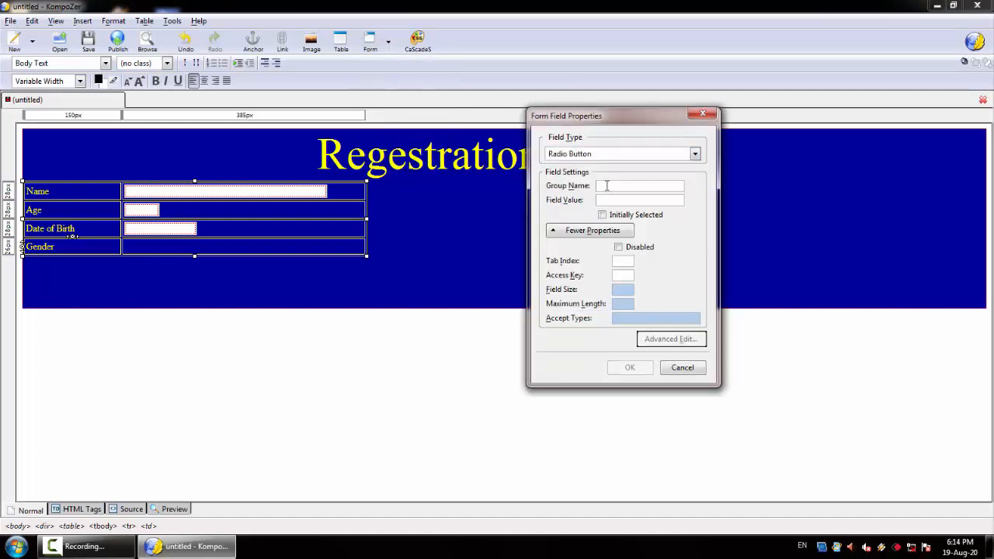
text(Gender)
key(Tab)
text(Male)
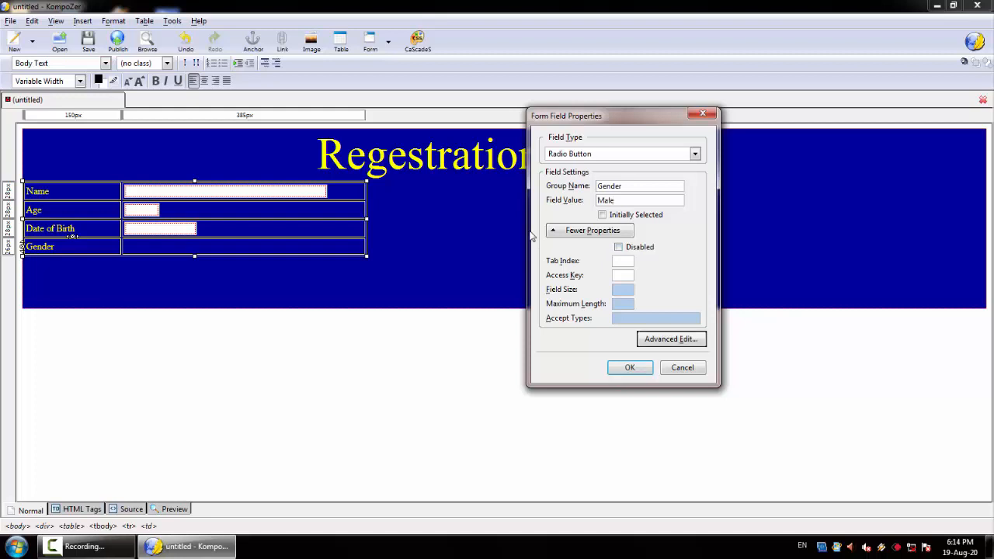
click(603, 215)
click(638, 369)
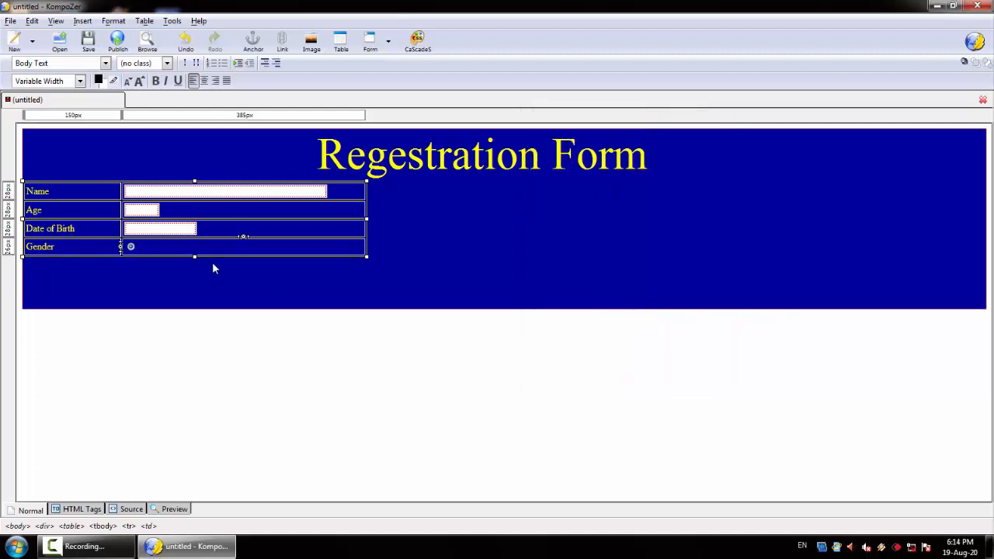
text(male)
Step: Insert a second radio button in the Gender row with group name Gender and value Female
click(370, 40)
click(388, 75)
click(694, 155)
click(623, 199)
click(623, 184)
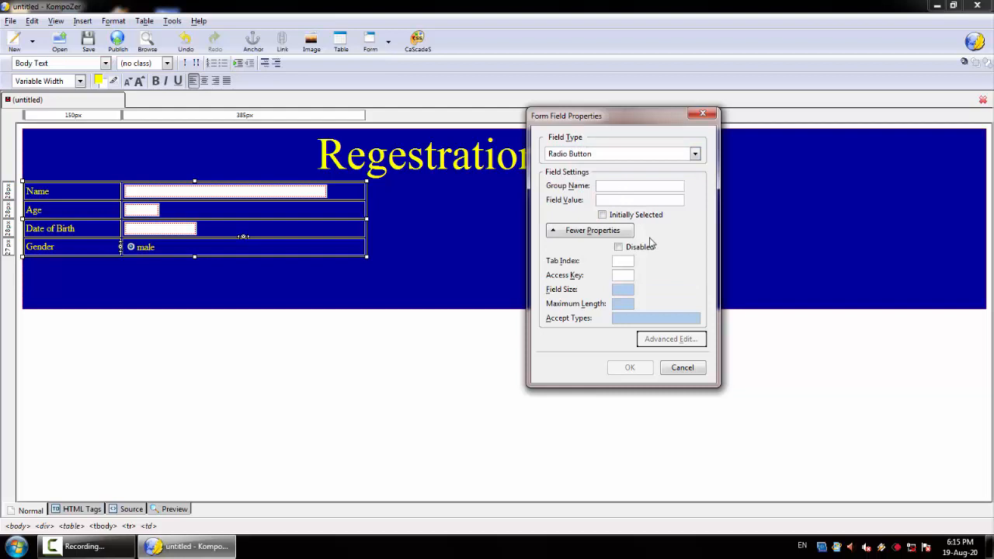
text(Gemder)
key(Left)
key(Left)
key(Left)
key(BackSpace)
text(n)
click(649, 201)
text(Female)
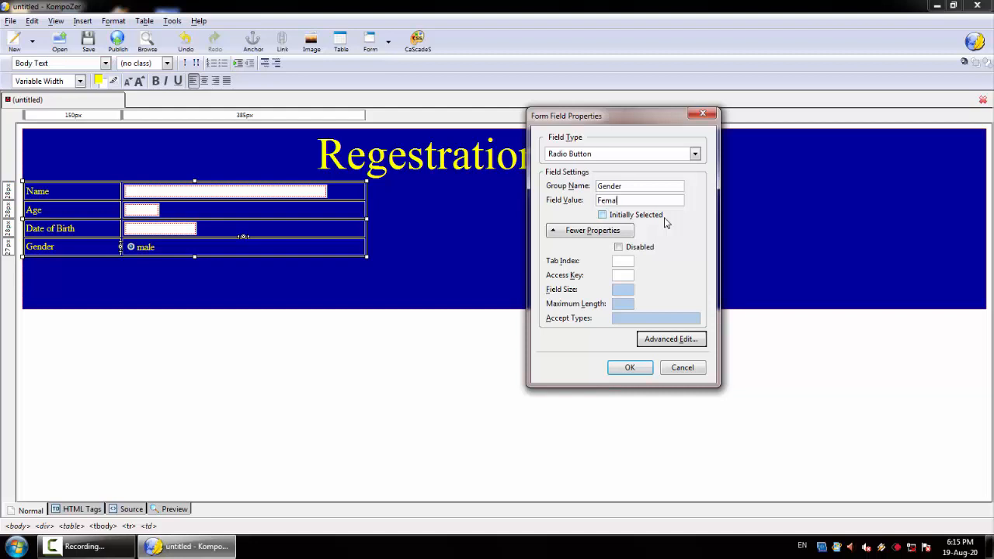
click(630, 368)
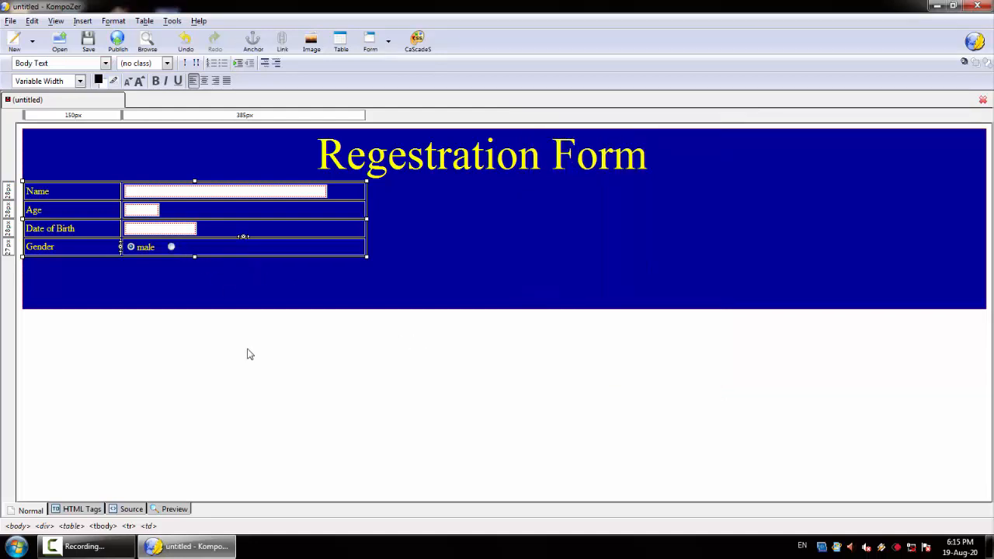
Step: Label the second radio button Female and capitalise the first one's label as Male
text(Female)
key(BackSpace)
text(M)
click(222, 246)
Step: Add a new table row below Gender and label it Hobby
key(Tab)
text(Hobby)
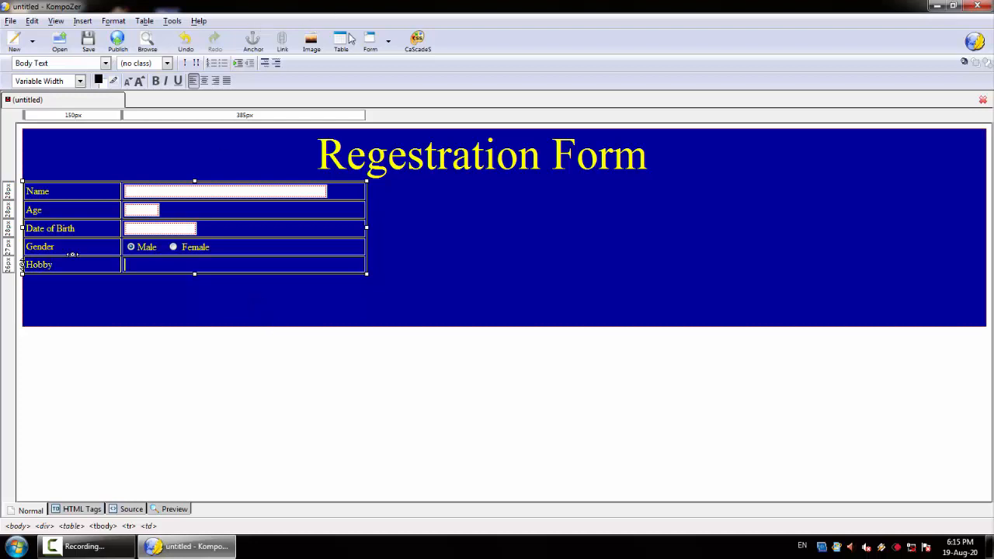
Step: Insert an initially checked check box in the Hobby row with field name Hobby and value Reading
click(389, 45)
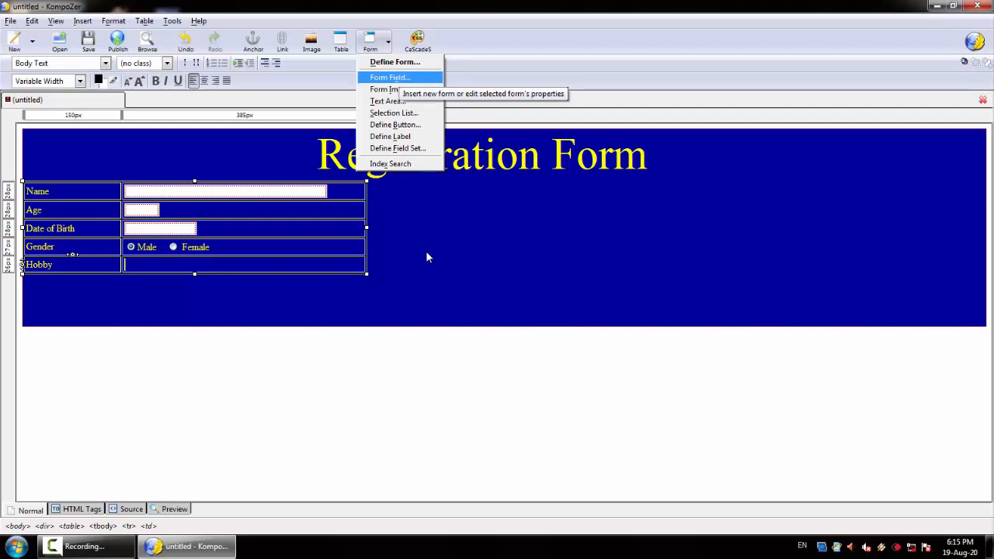
click(398, 77)
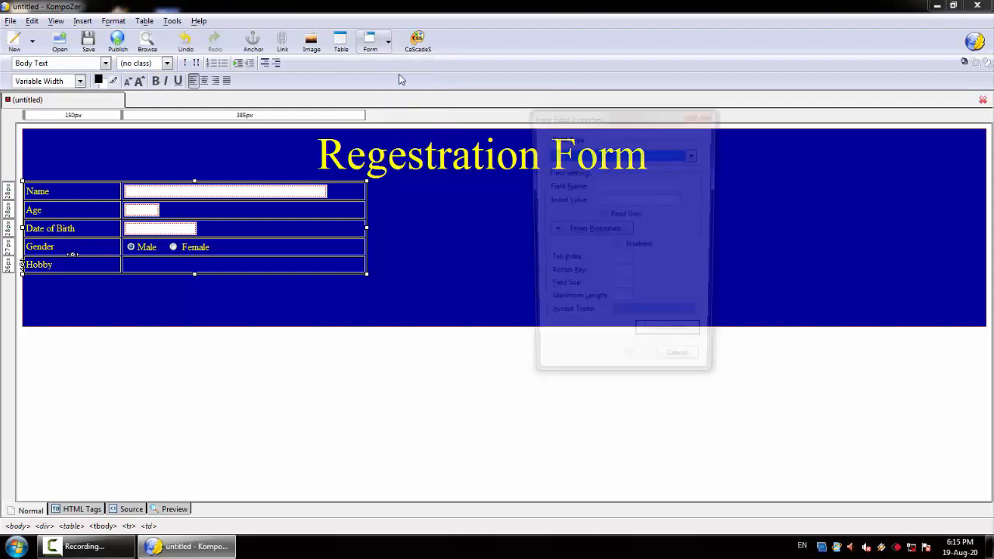
click(696, 156)
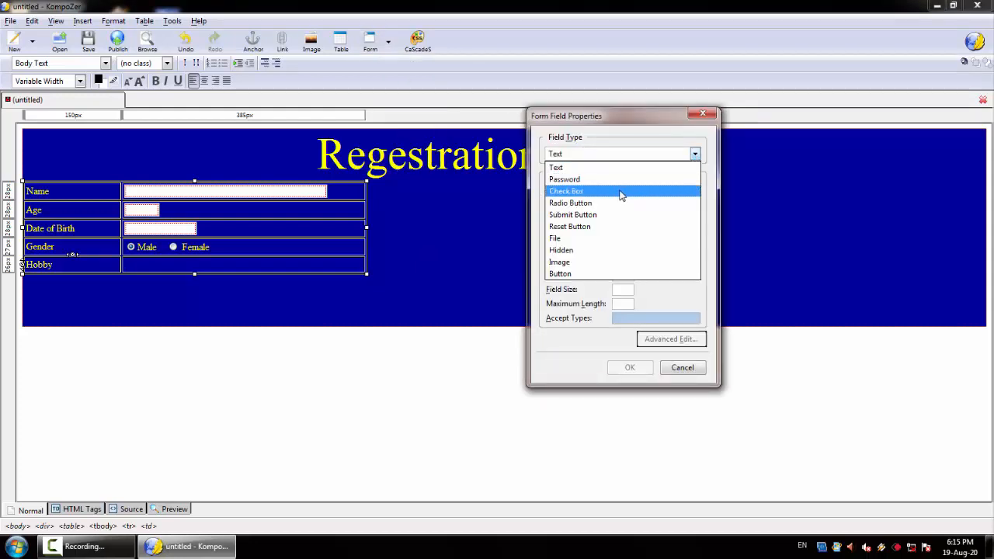
click(622, 194)
click(641, 188)
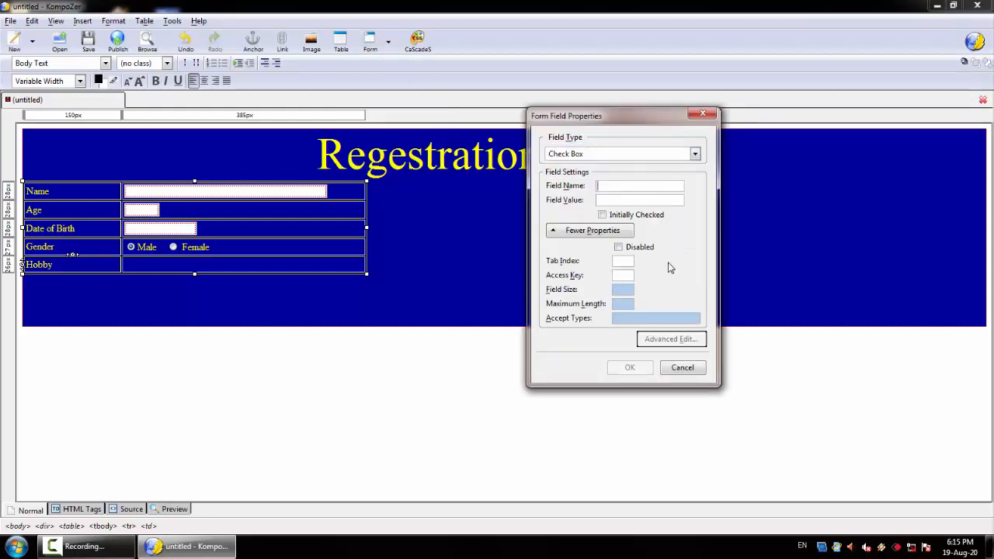
text(Hobby)
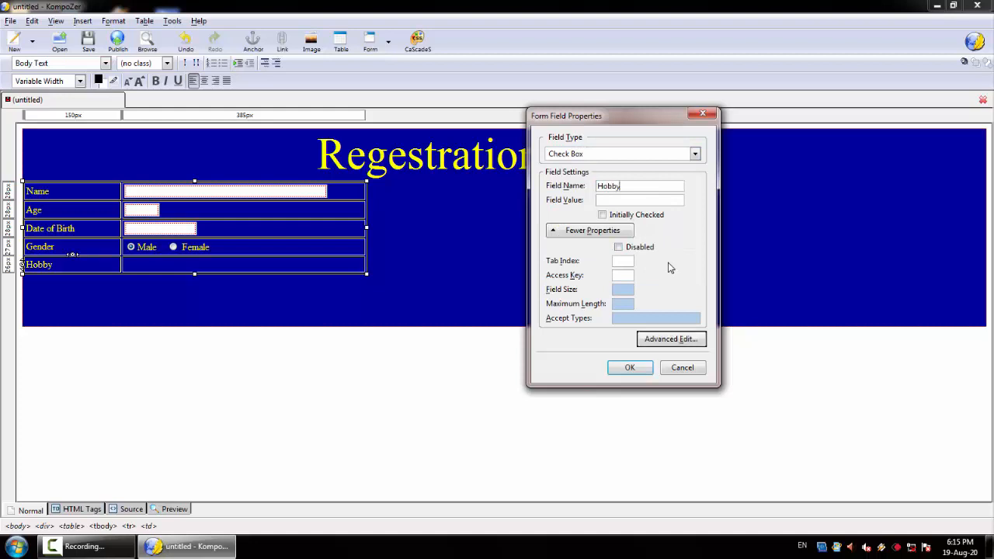
click(619, 203)
text(Reading)
click(602, 215)
click(630, 368)
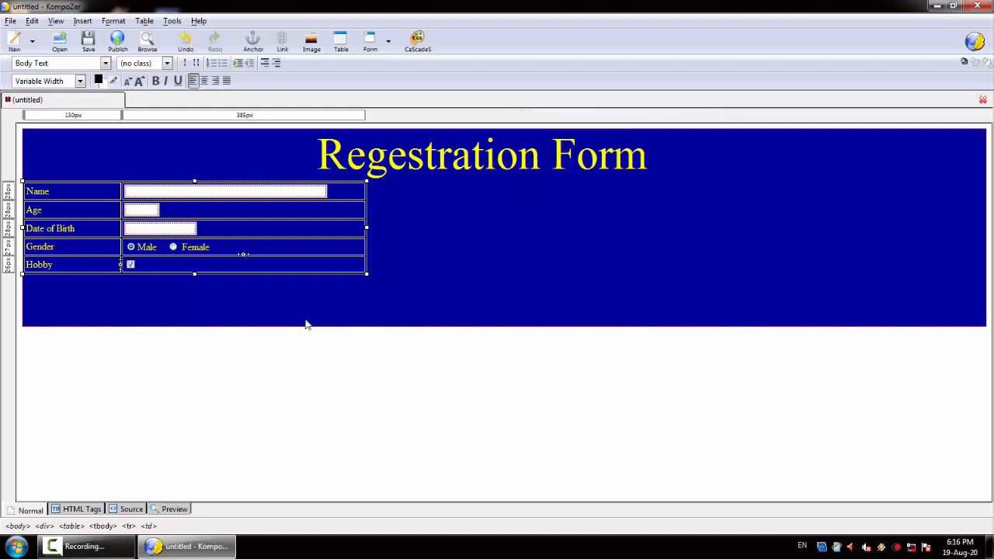
Step: Label the check box in the Hobby row Reading
text(Read)
key(BackSpace)
text(ing)
key(BackSpace)
key(BackSpace)
key(BackSpace)
text(ing)
Step: Insert a second initially checked check box for gaming after Reading, with field name Hobby
click(389, 41)
click(381, 75)
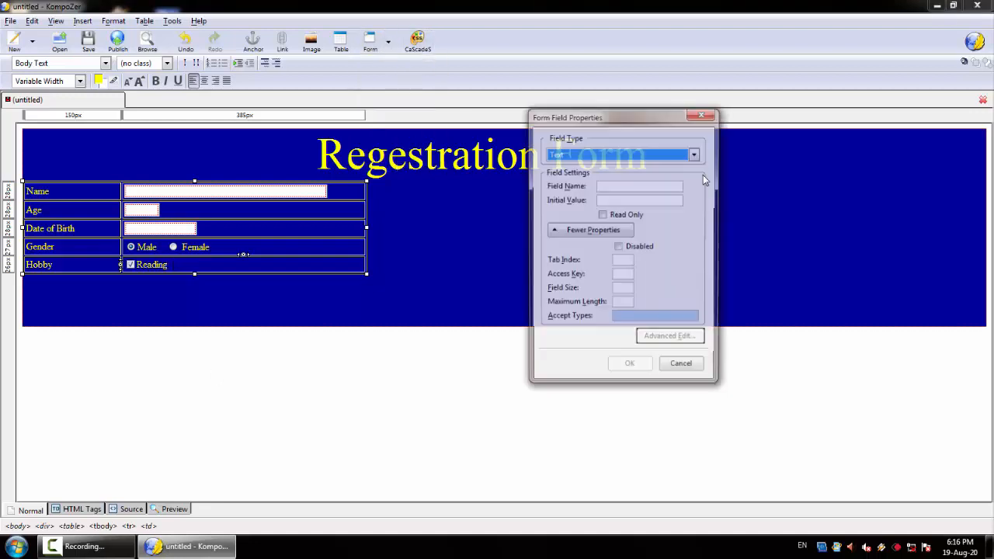
click(694, 155)
click(614, 193)
click(621, 186)
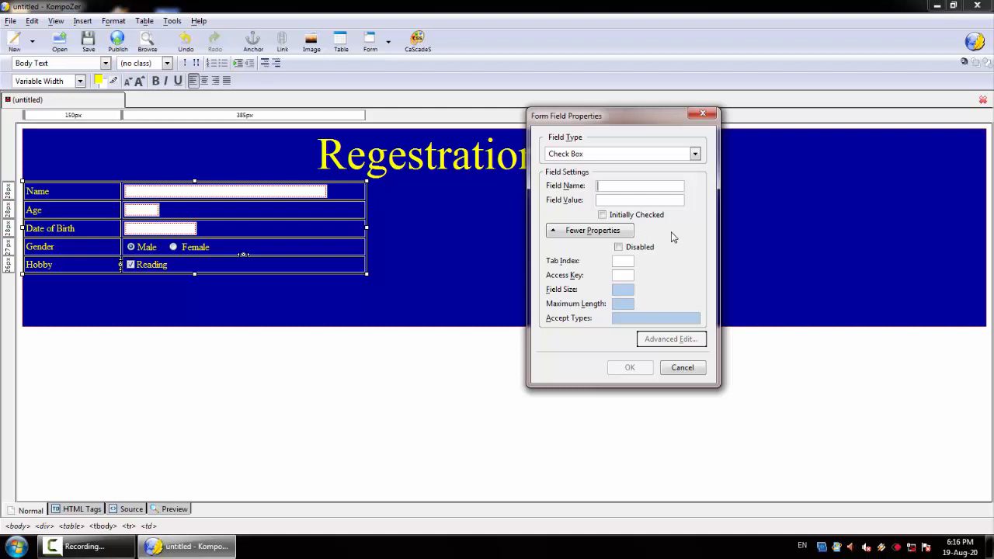
text(Hobby)
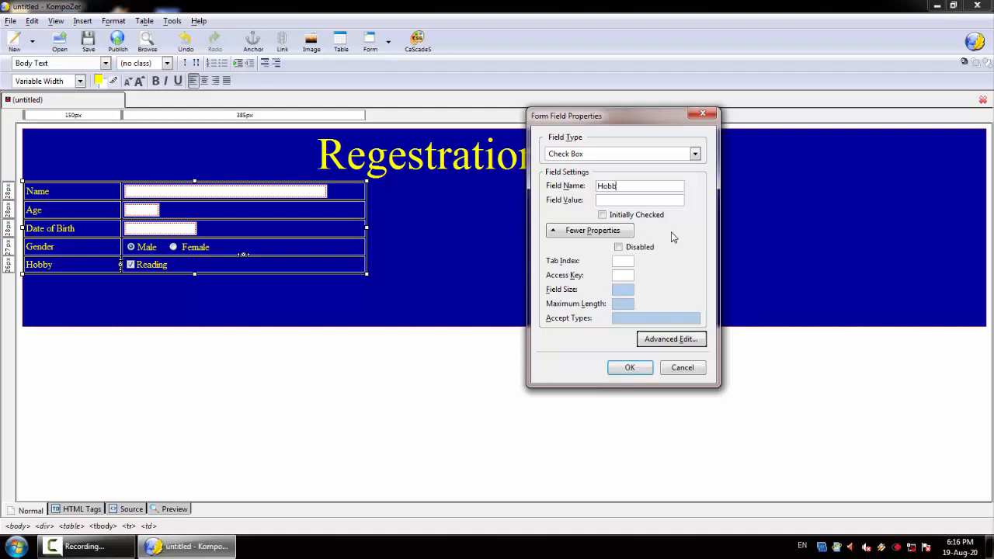
click(646, 200)
text(Gaming)
click(603, 214)
click(630, 368)
Step: Label the second check box in the Hobby row Gaming
click(190, 265)
text(G)
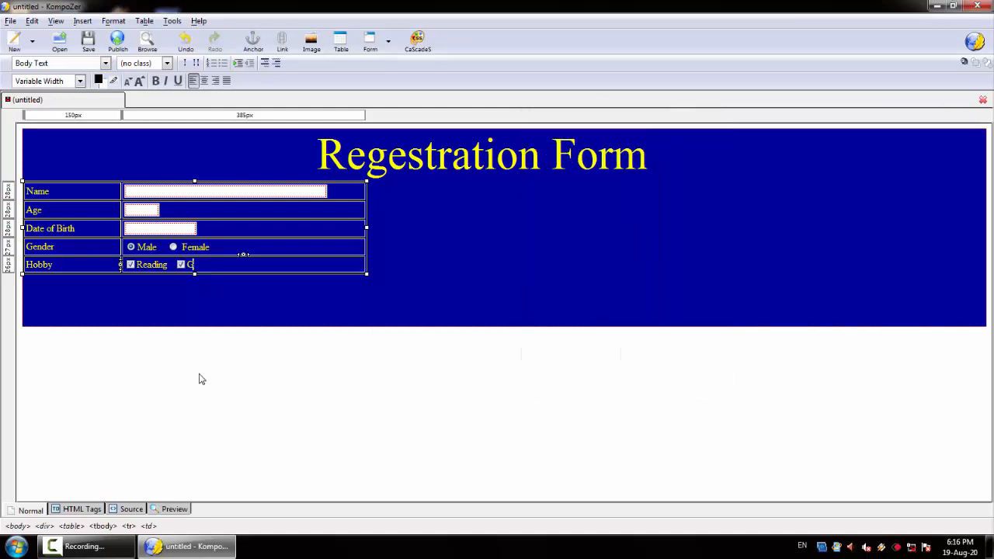
text(aming)
Step: Add a new table row below Hobby and label it Address
key(Tab)
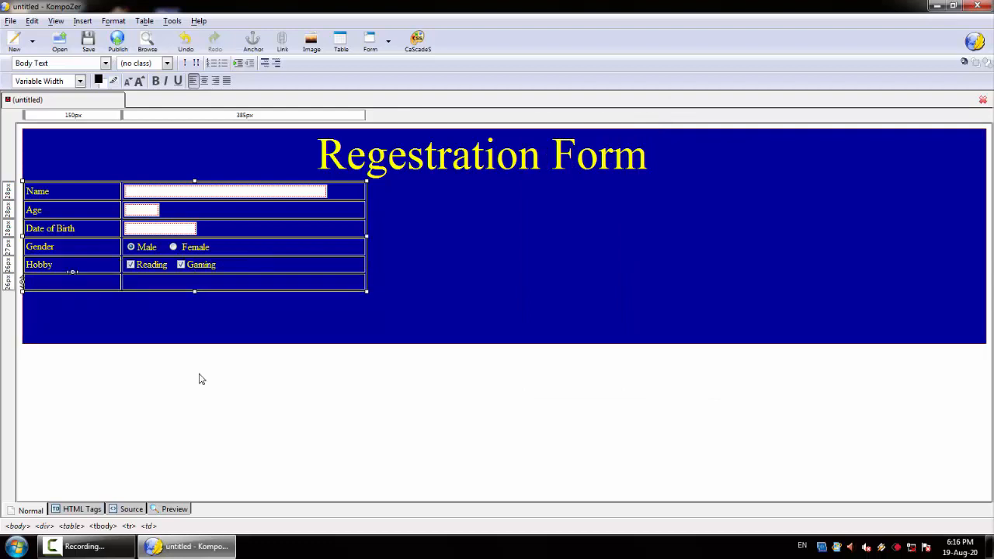
text(Address)
key(Tab)
Step: Insert a text area named Address with 5 rows and 50 columns in the Address row, and widen the table around it
click(387, 44)
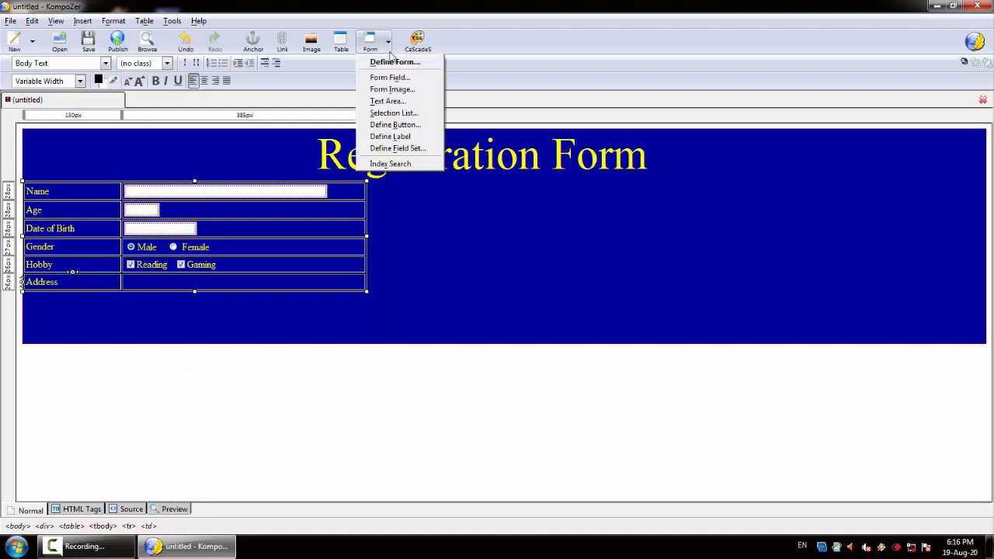
click(396, 104)
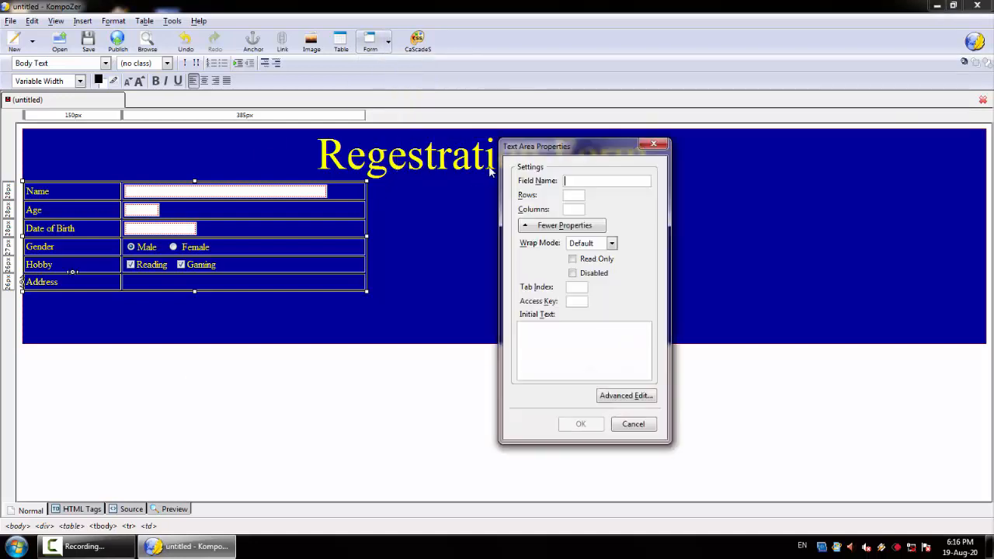
text(Address)
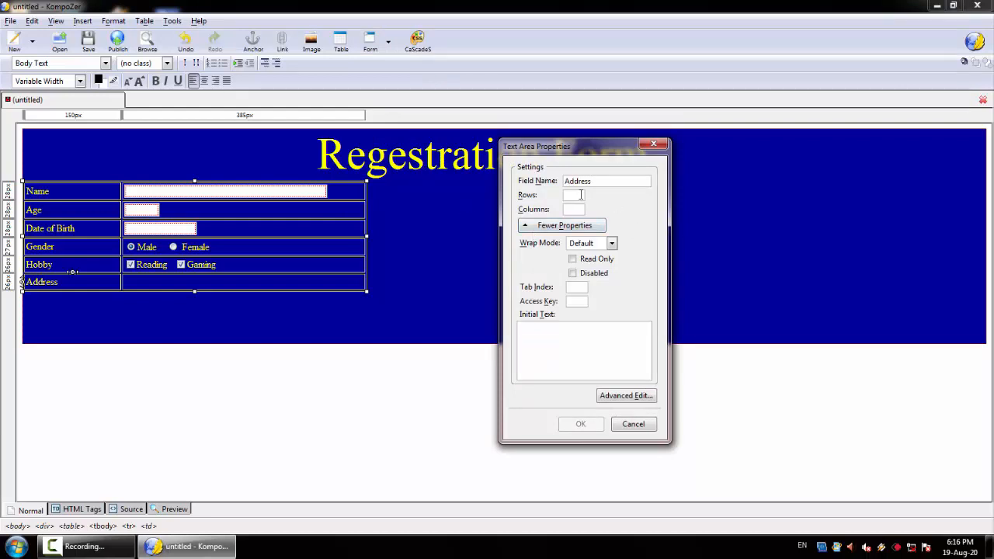
text(5)
key(Tab)
text(50)
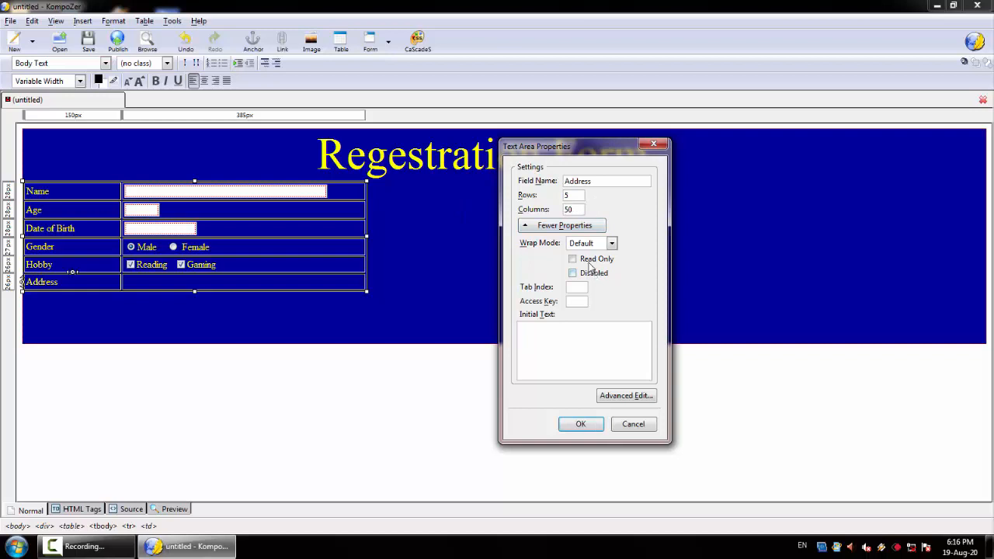
click(577, 426)
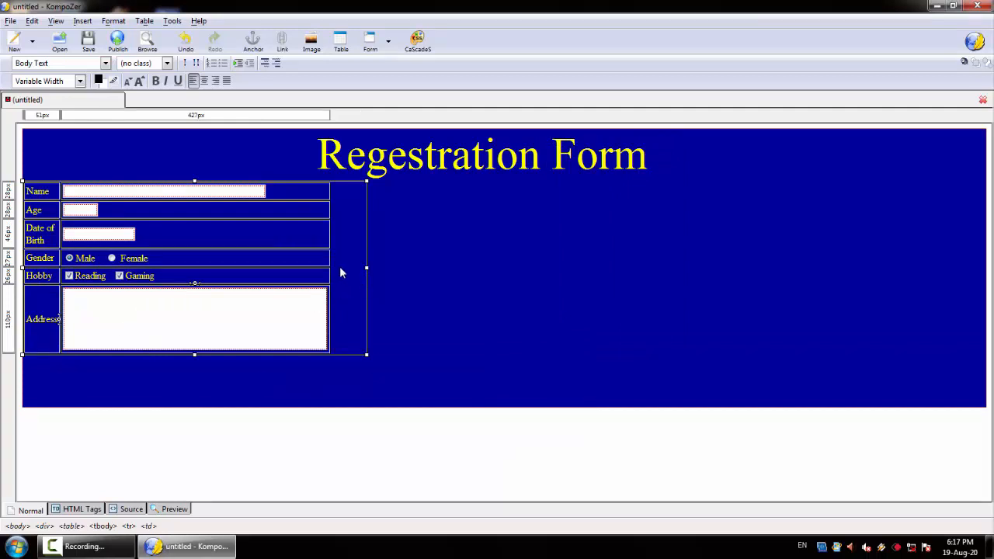
drag(365, 267, 403, 286)
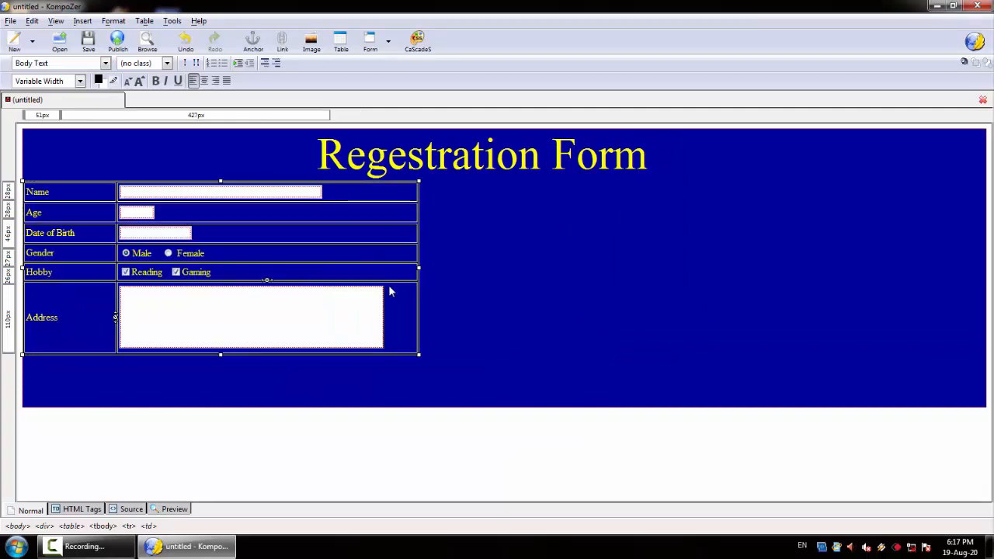